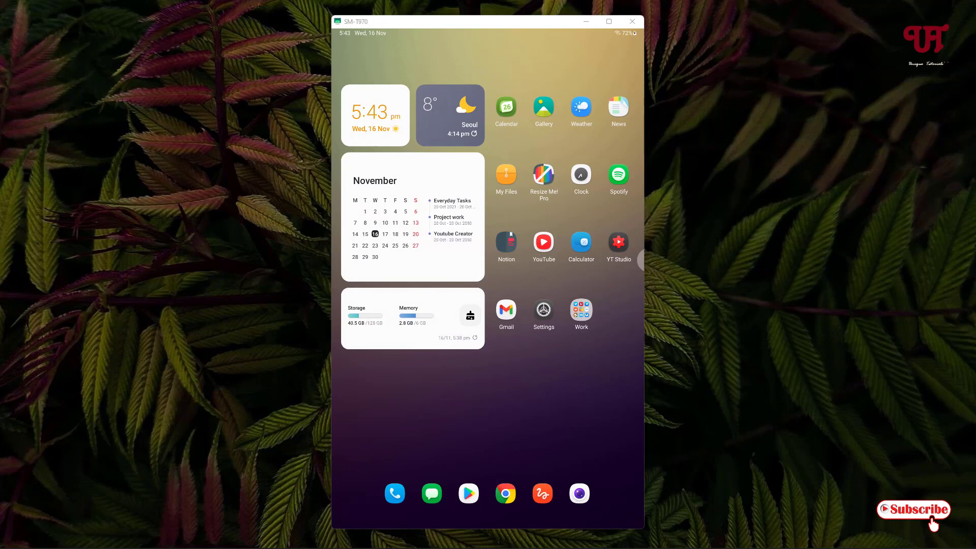
Step: Pull down the quick settings panel to check the Wi-Fi state
{"action": "left_click_drag", "start_coordinate": [488, 35], "coordinate": [475, 327]}
Step: Find Connection Stabilizer Booster in Google Play via the recent search and install it
{"action": "left_click", "coordinate": [468, 493]}
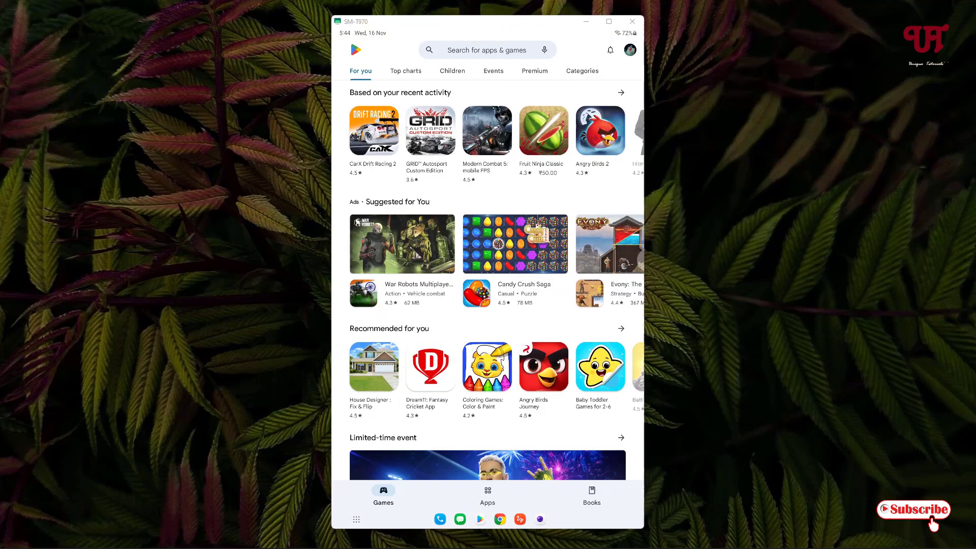
{"action": "left_click", "coordinate": [487, 50]}
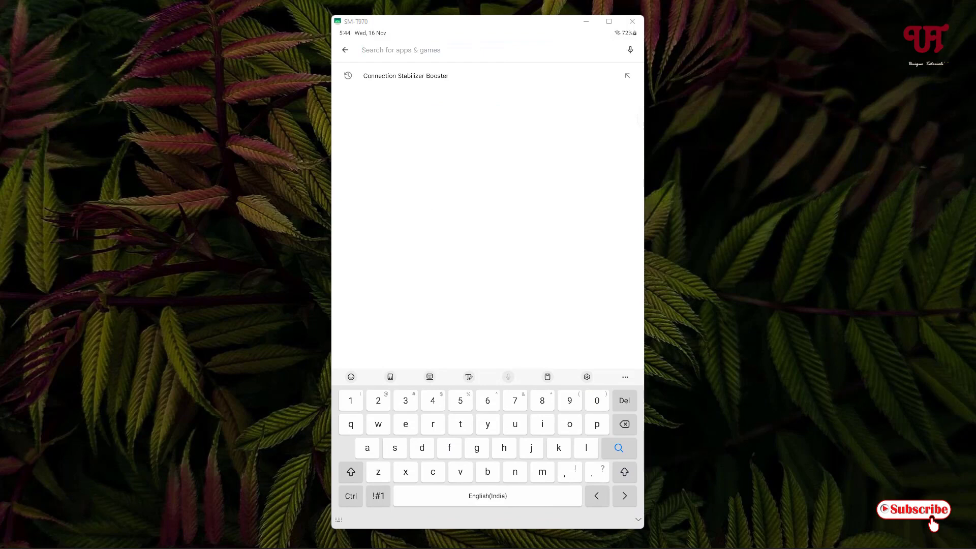
{"action": "left_click", "coordinate": [406, 75]}
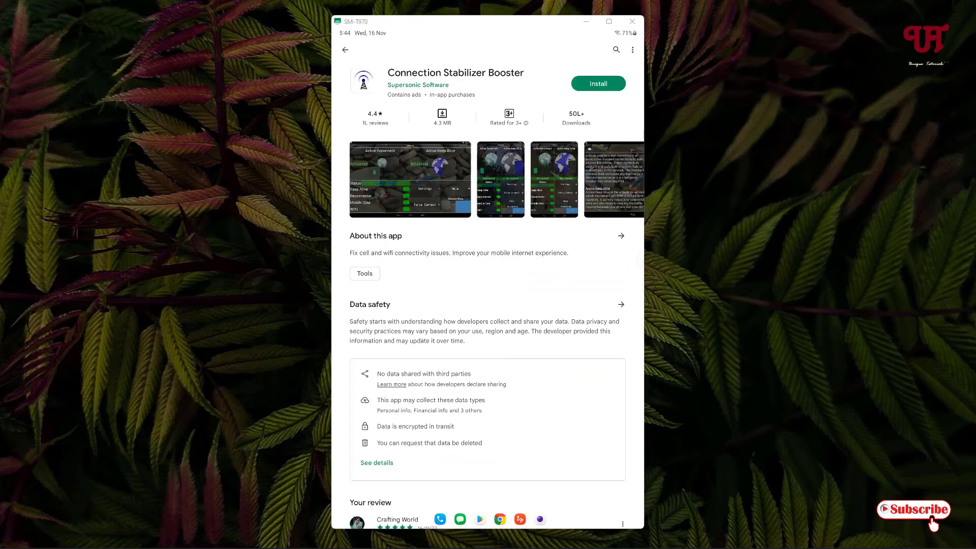
{"action": "left_click", "coordinate": [597, 83]}
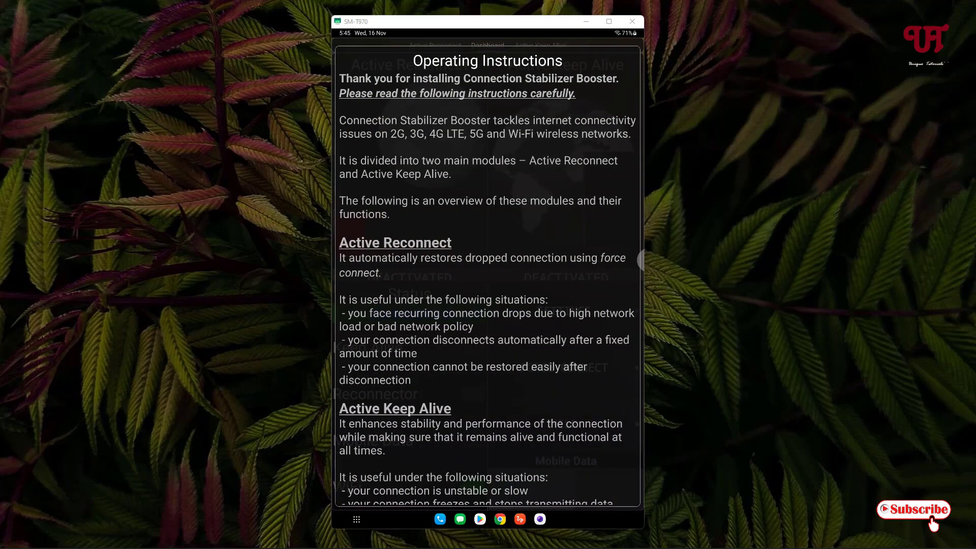
{"action": "scroll", "coordinate": [487, 305], "scroll_direction": "down", "scroll_amount": 2}
{"action": "scroll", "coordinate": [488, 305], "scroll_direction": "down", "scroll_amount": 4}
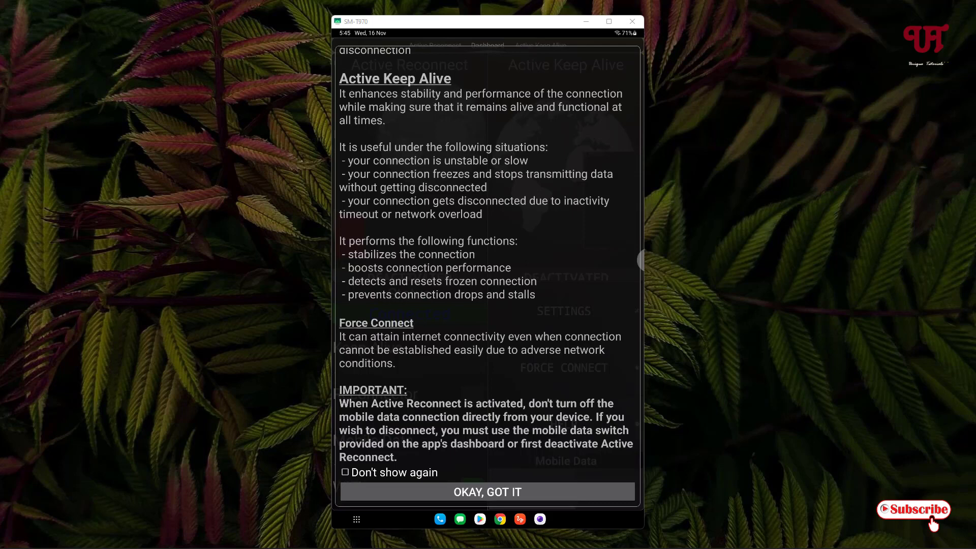
Step: Check 'Don't show again' and dismiss the operating instructions with 'OKAY, GOT IT'
{"action": "left_click", "coordinate": [345, 472]}
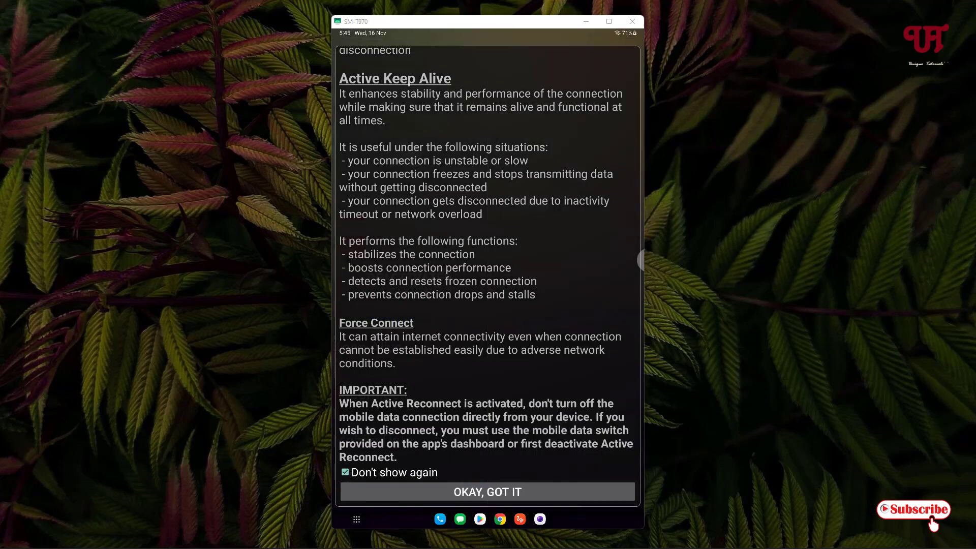
{"action": "left_click", "coordinate": [487, 491]}
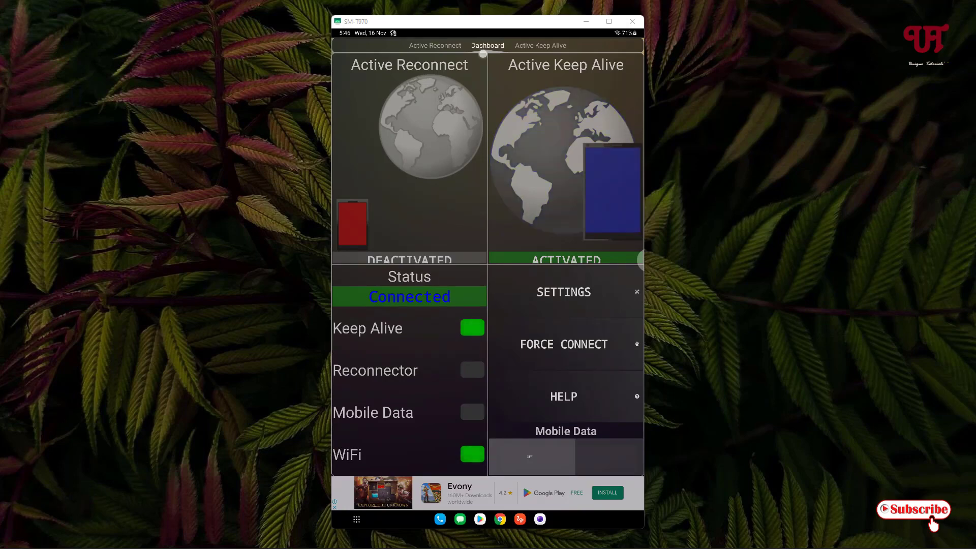
Step: Check the notification shade for the 'Active Keep Alive | Boosting' status
{"action": "left_click_drag", "start_coordinate": [482, 34], "coordinate": [482, 198]}
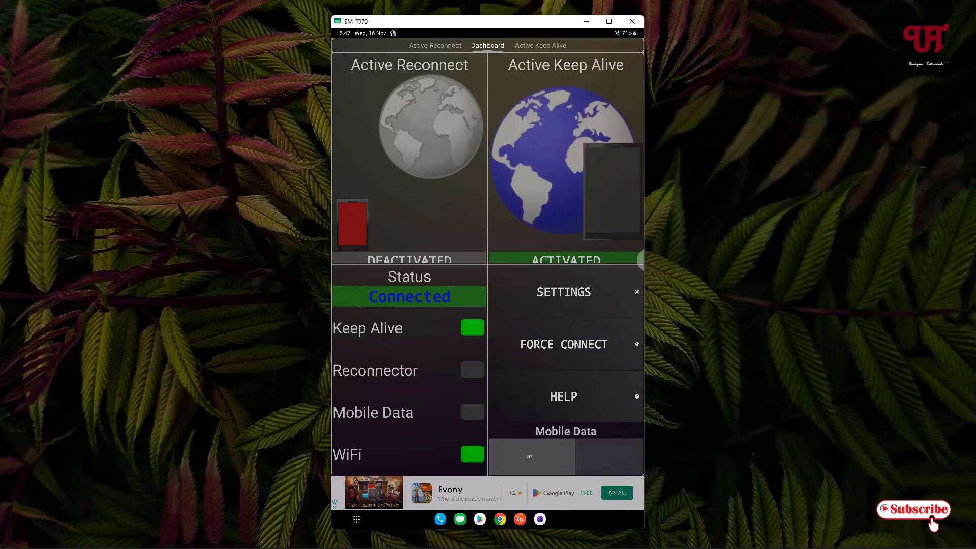
{"action": "left_click_drag", "start_coordinate": [471, 33], "coordinate": [472, 191]}
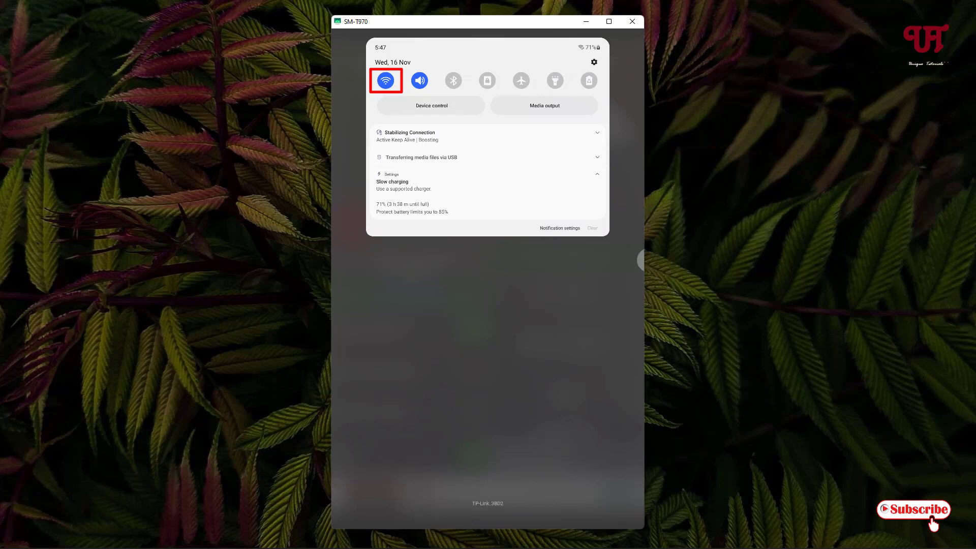
Step: Close the notification shade to return to the Connection Stabilizer Booster dashboard
{"action": "left_click", "coordinate": [529, 456]}
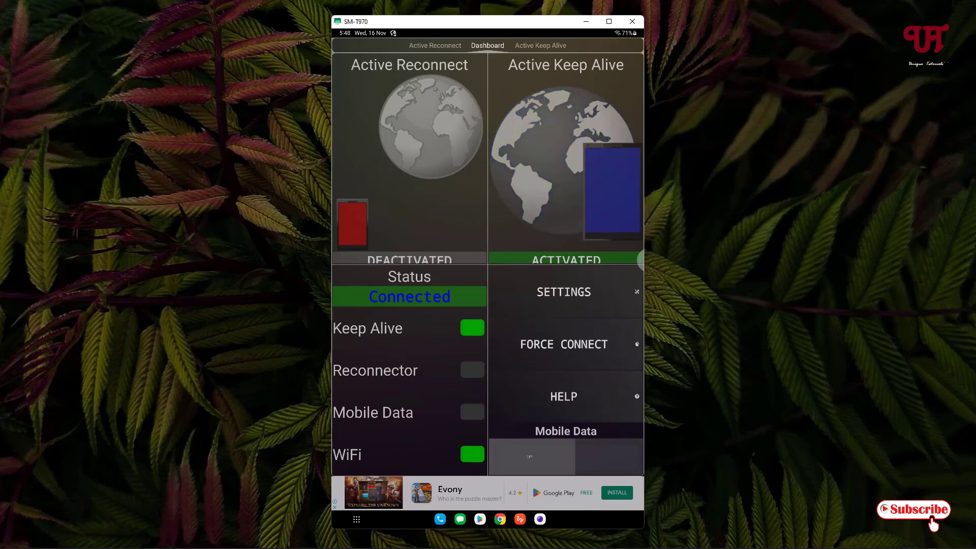
Step: Go to the home screen, leaving Connection Stabilizer Booster running in the background
{"action": "key", "text": "alt+h"}
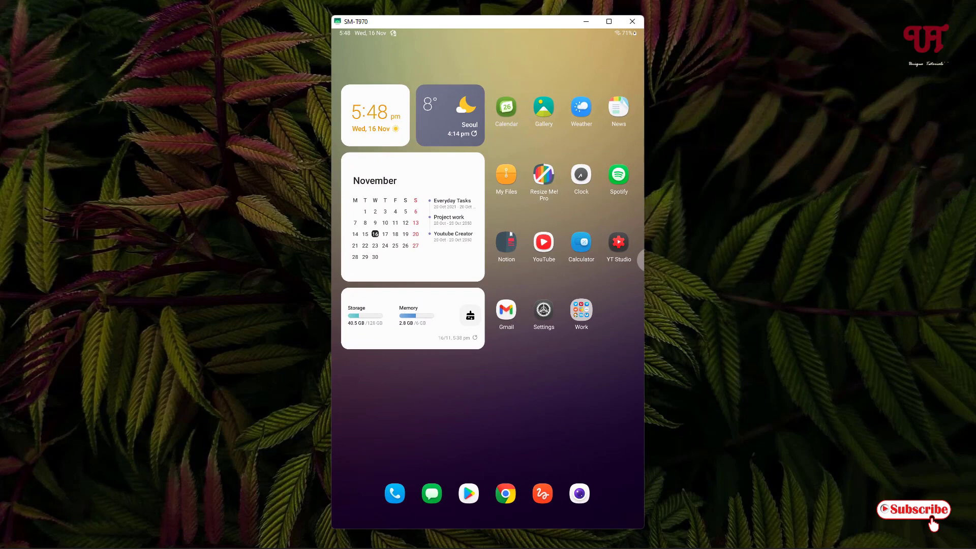